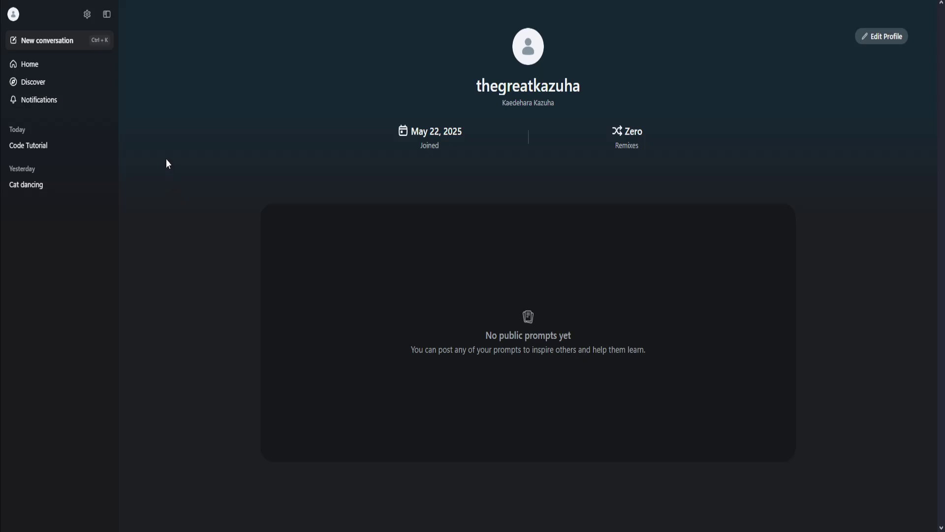
Step: Start a new Meta AI conversation and send 'generate an anime background'
click(60, 43)
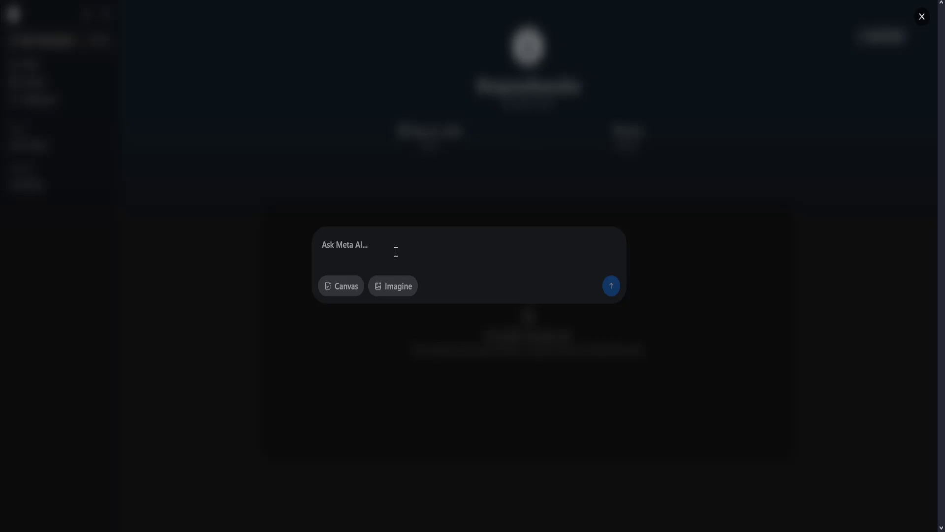
text(generate an anime barckground)
key(Return)
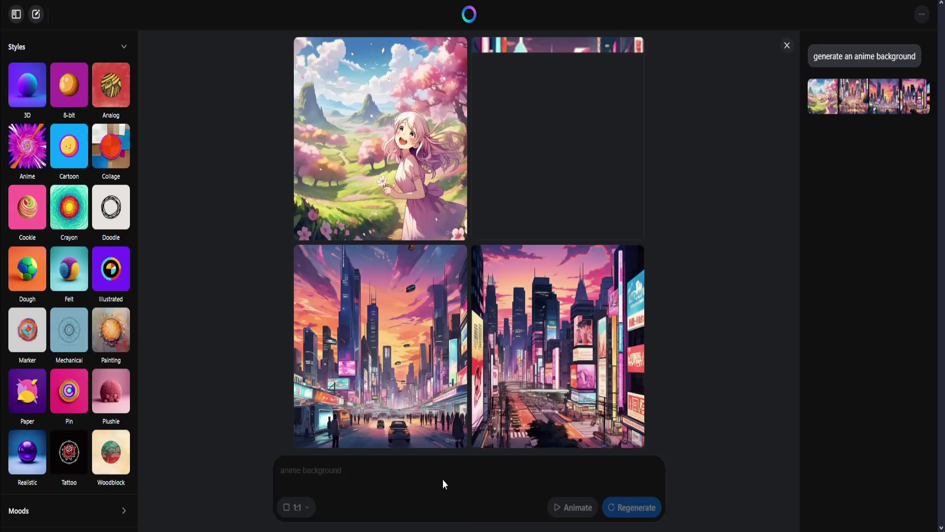
scroll(133, 314, down, 1)
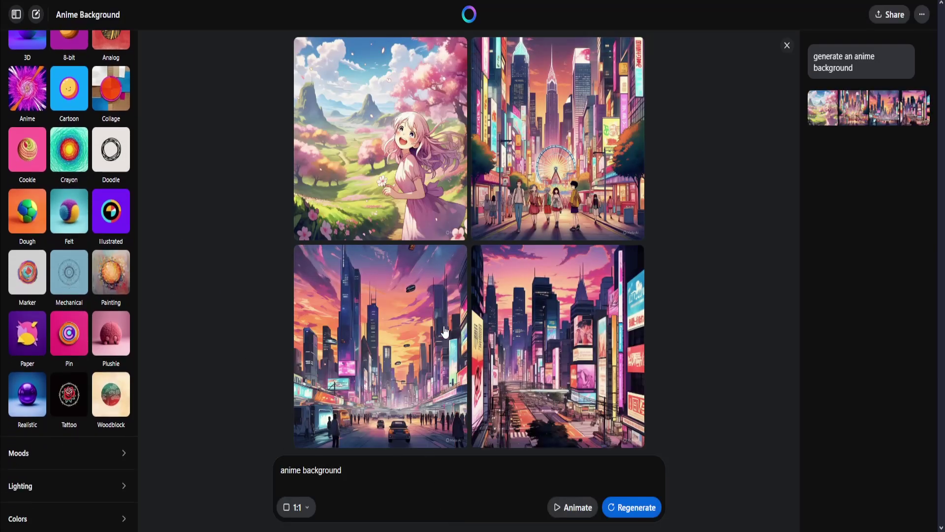
Step: Extend the prompt with ' edit out the people' and regenerate the backgrounds
click(389, 470)
text(edit out the people)
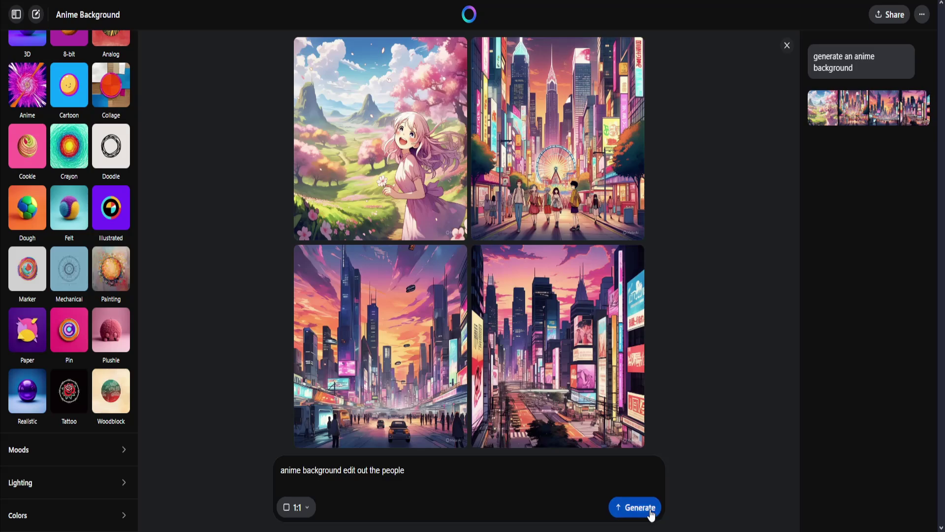
click(651, 515)
scroll(85, 263, up, 2)
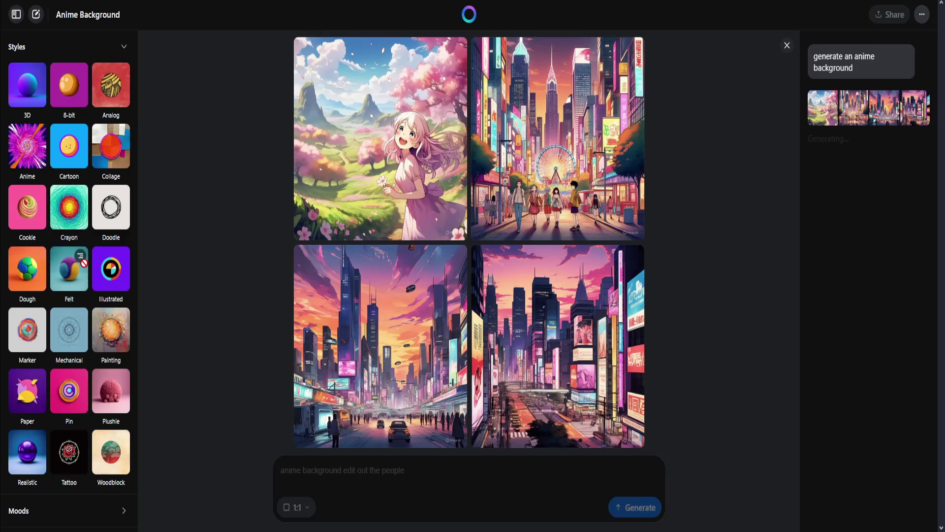
scroll(83, 262, down, 2)
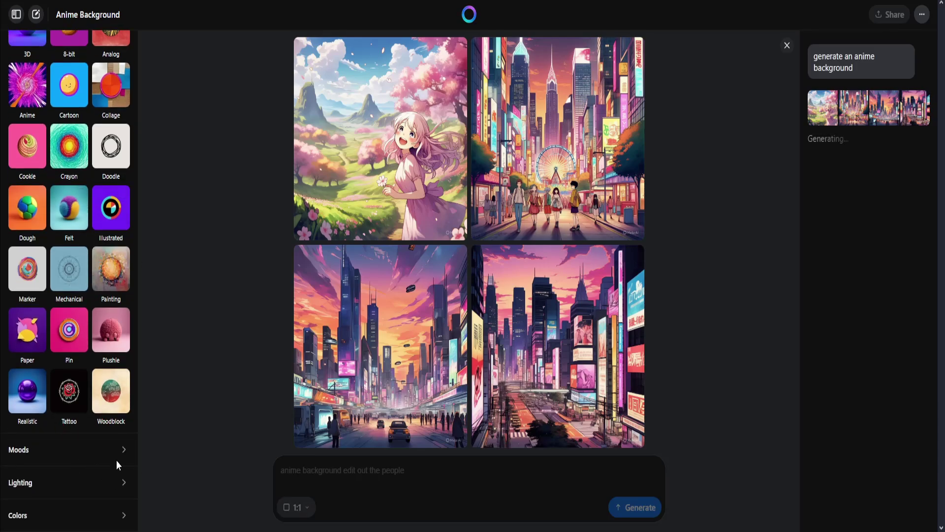
Step: Expand the Moods options and apply the Tropical mood to the four images
click(122, 450)
scroll(119, 443, down, 3)
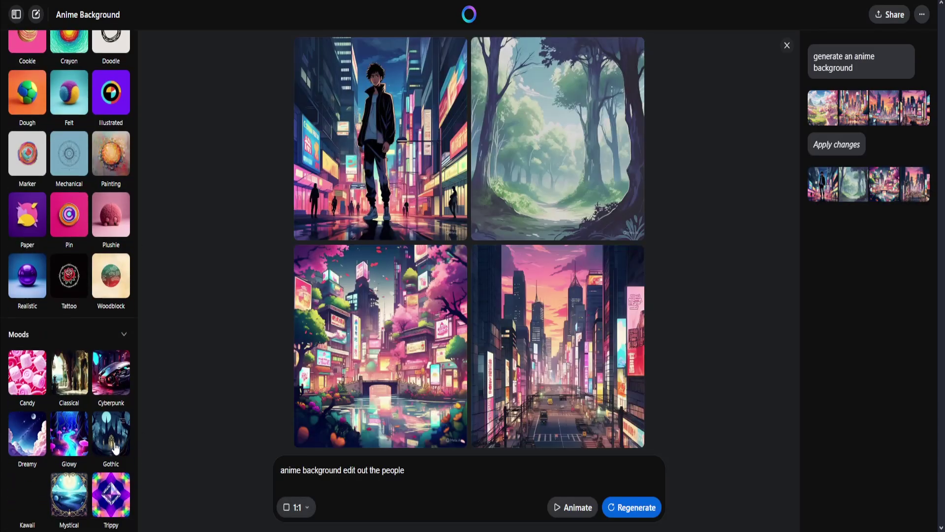
scroll(118, 447, down, 3)
scroll(123, 481, down, 3)
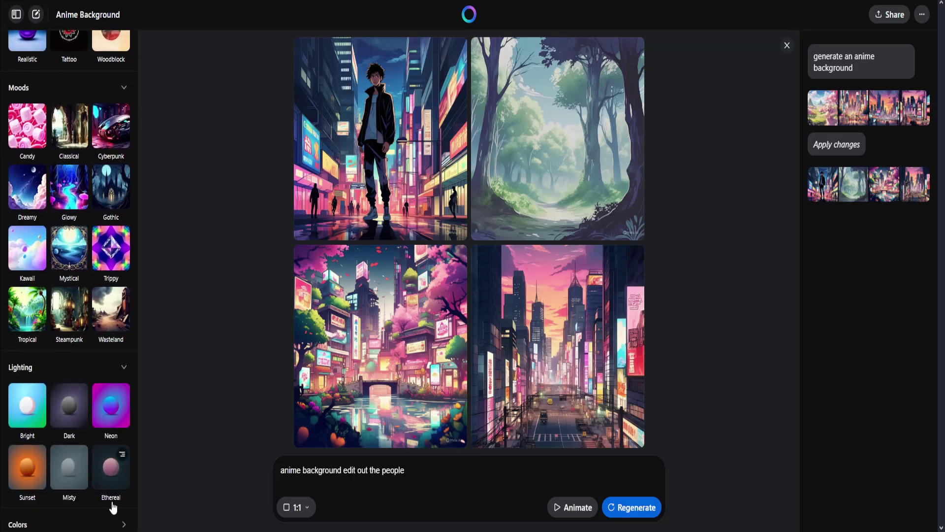
click(27, 304)
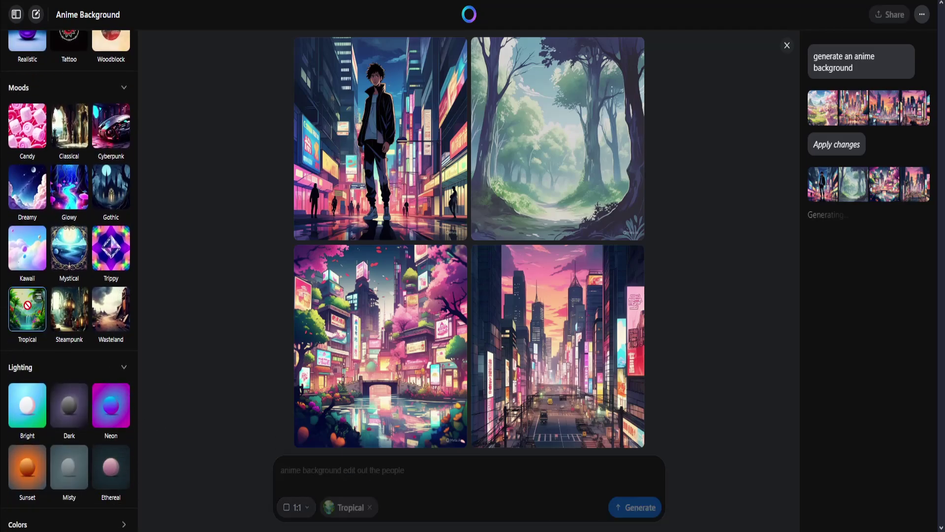
scroll(27, 305, up, 3)
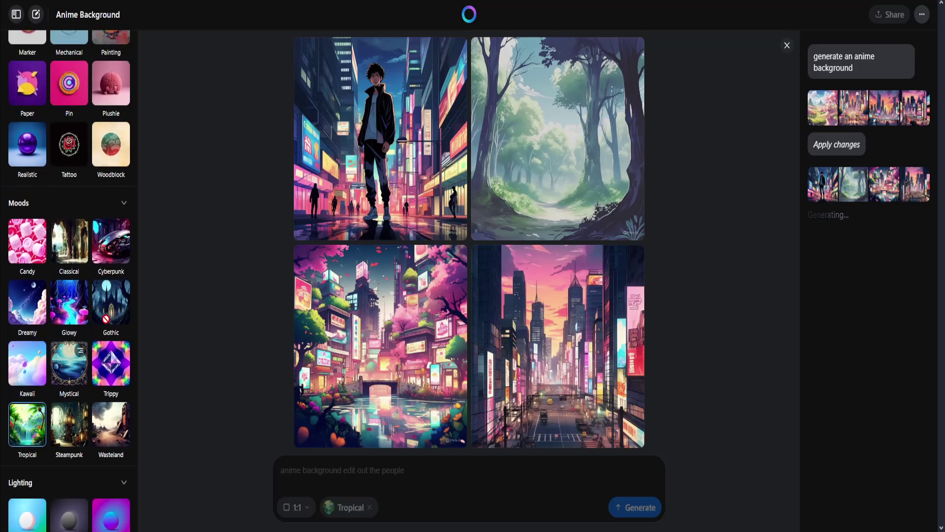
scroll(107, 326, down, 3)
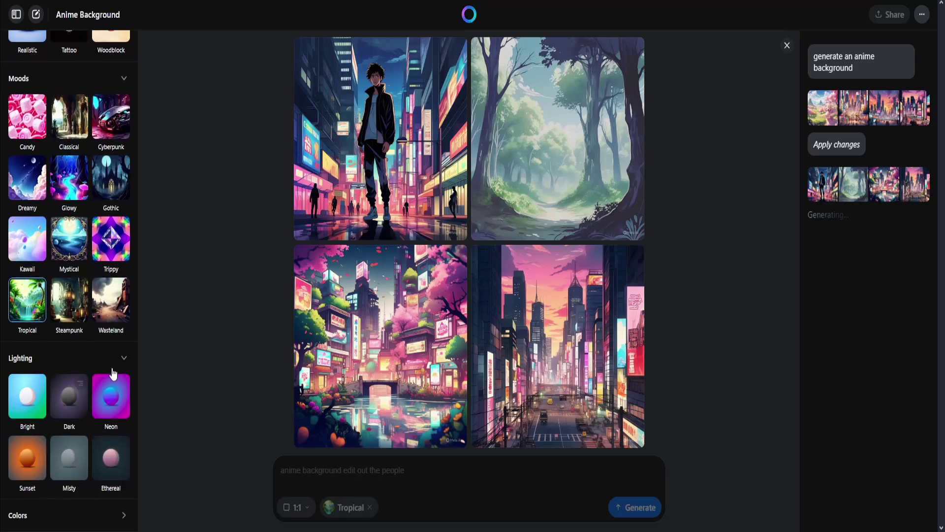
scroll(94, 367, up, 7)
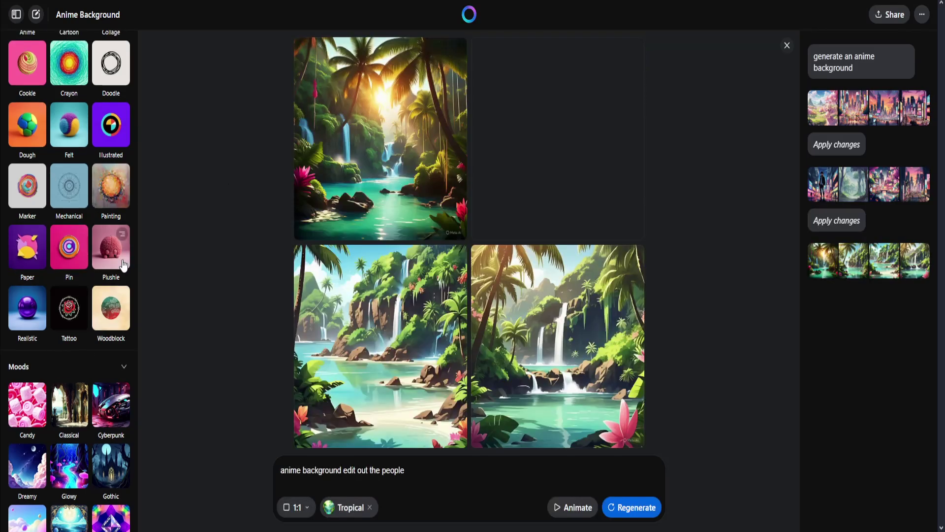
scroll(116, 267, up, 2)
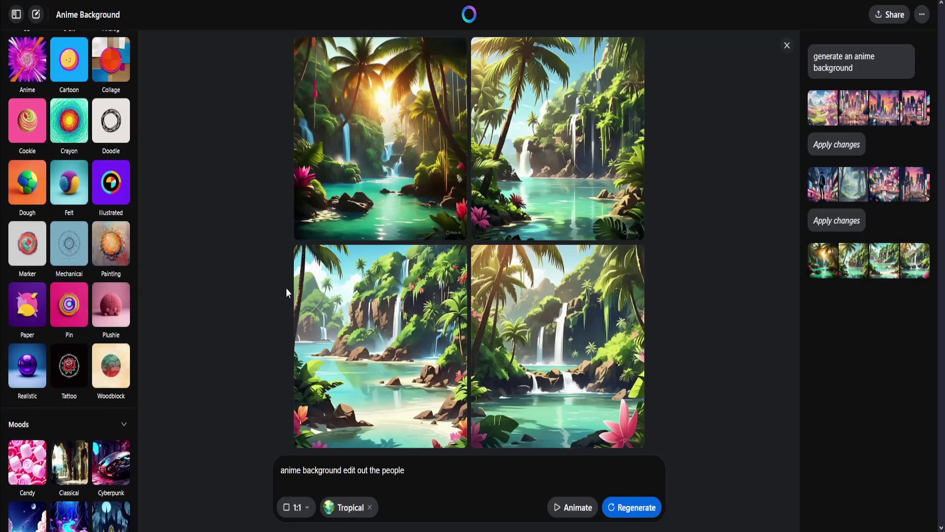